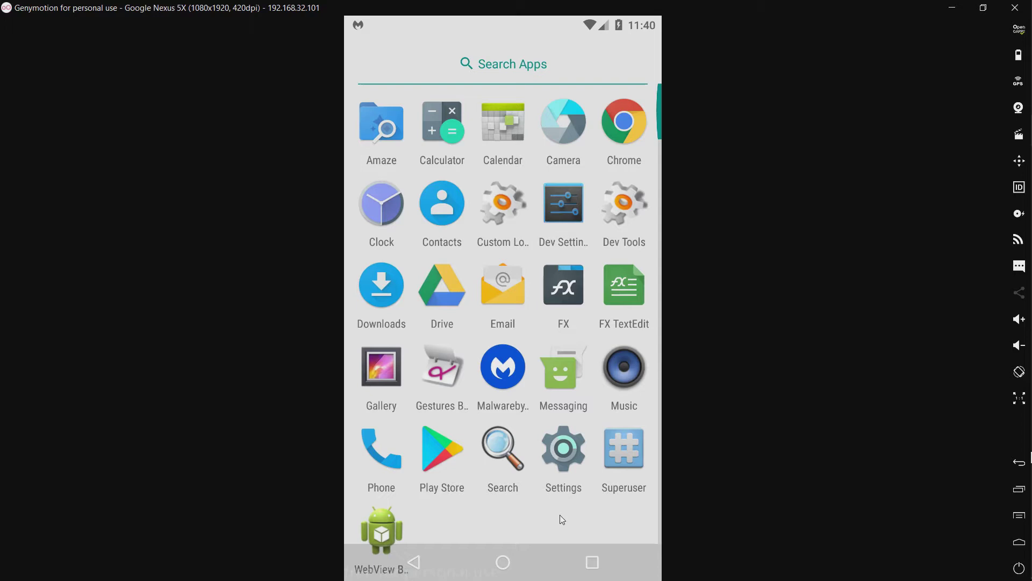
Launch Malwarebytes from the app drawer to its Dashboard showing critical issues and no scan yet
left_click(498, 375)
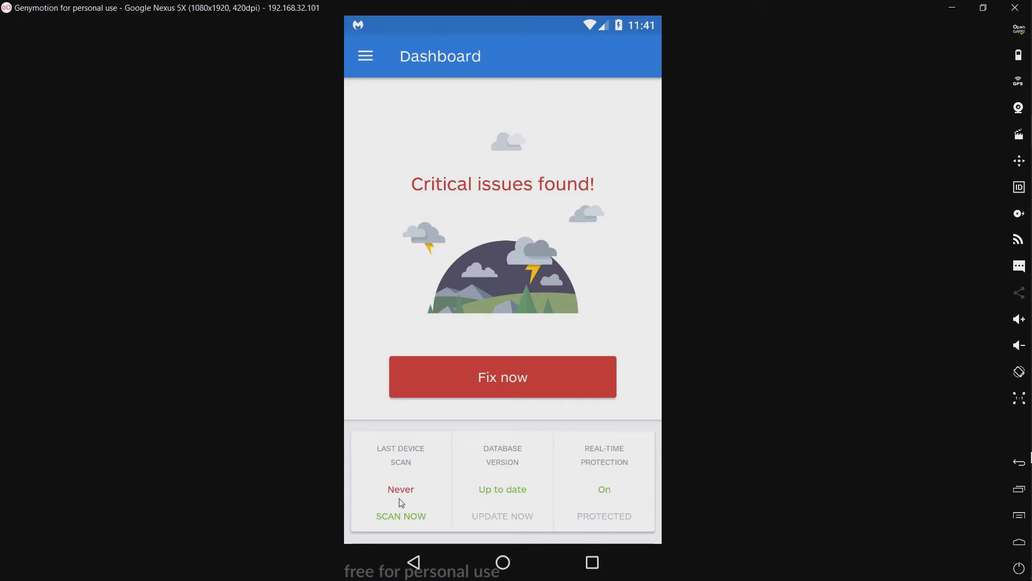
Open the section menu listing Dashboard, Scanner, Security audit and Your apps, then choose Security audit
left_click(360, 56)
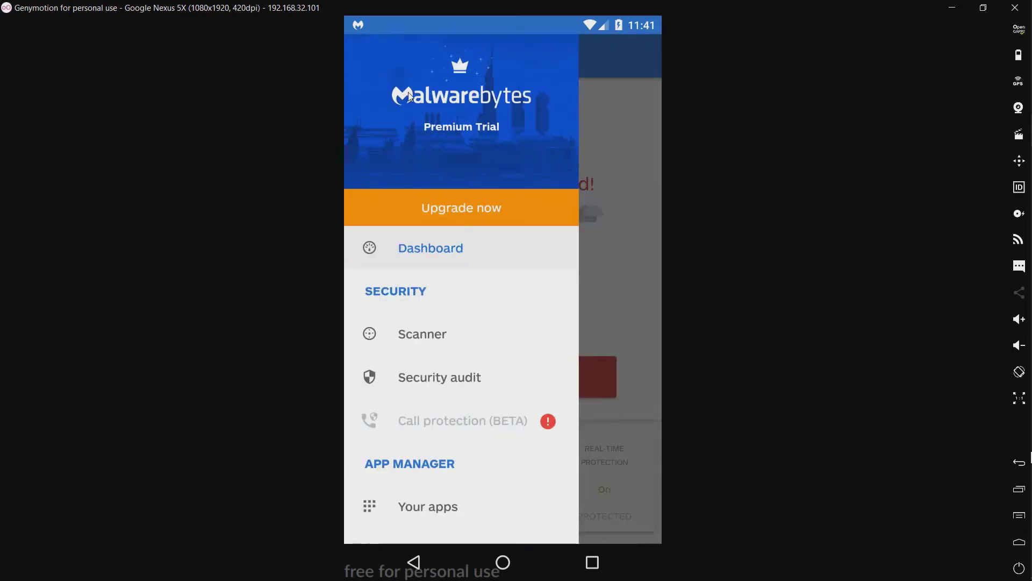
left_click_drag(472, 174, 347, 183)
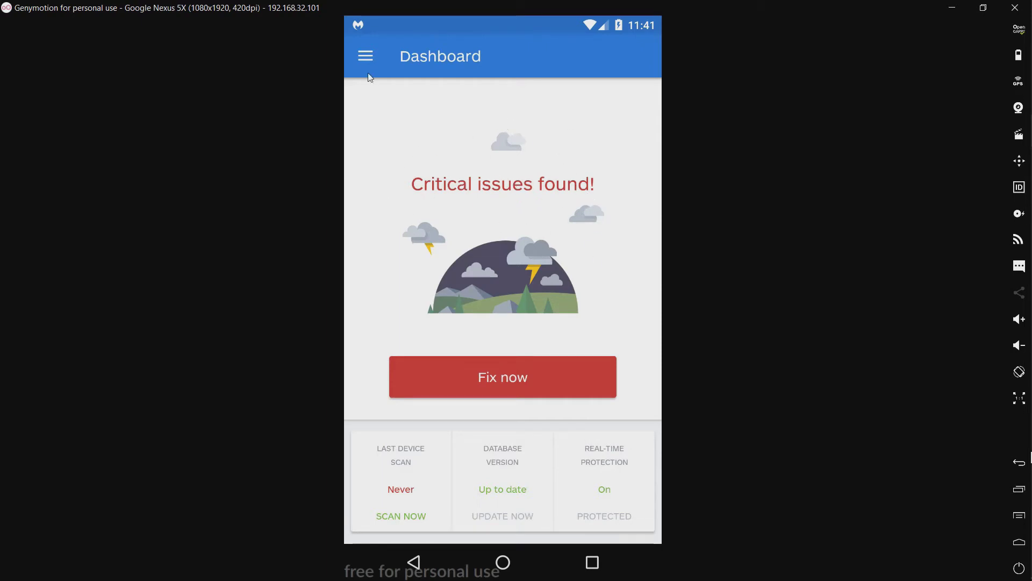
left_click(359, 57)
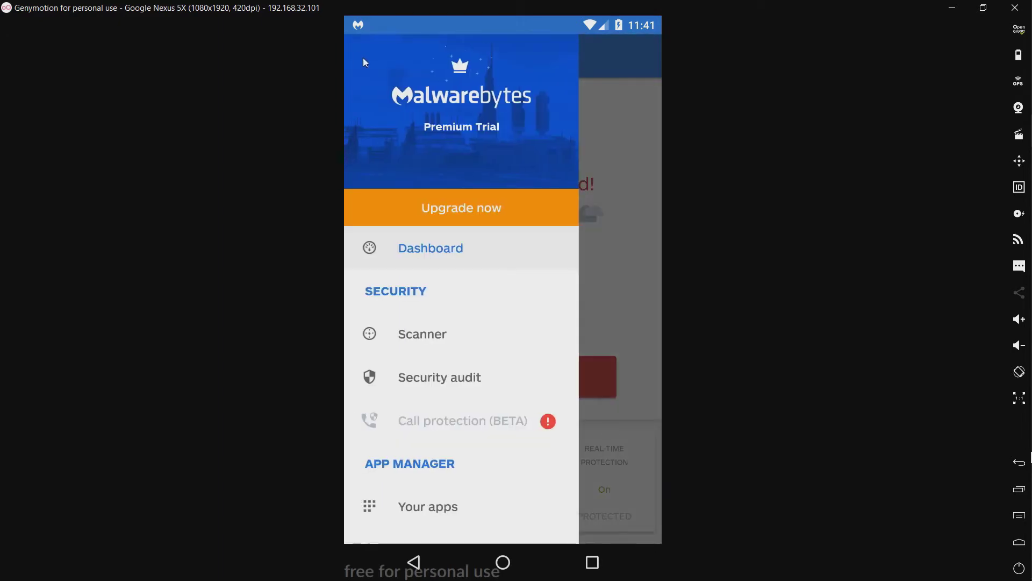
left_click(439, 378)
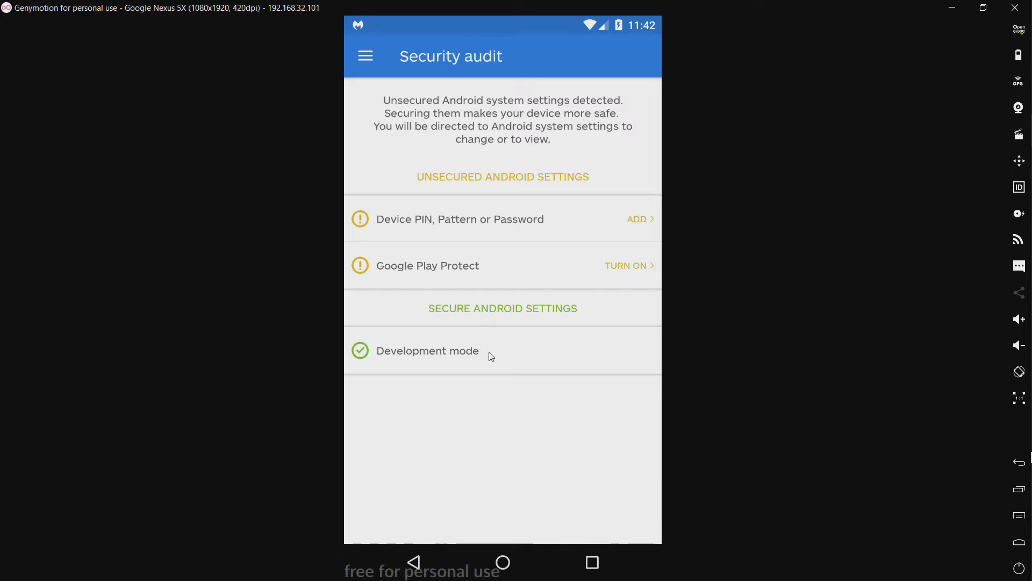
Open Call protection (BETA) from the menu and dismiss the 'Some features removed' notice
left_click(366, 56)
left_click(478, 425)
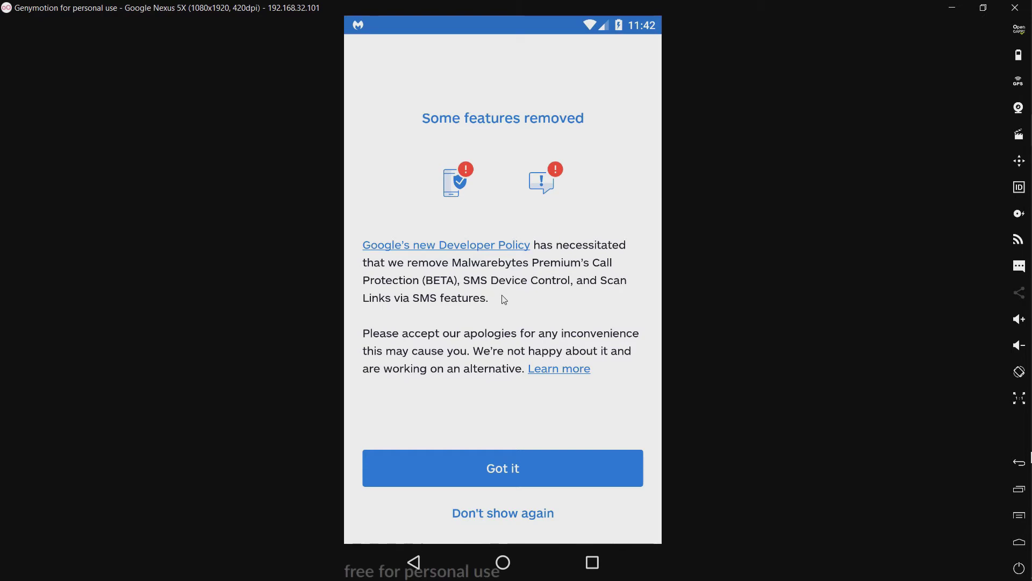
left_click(503, 514)
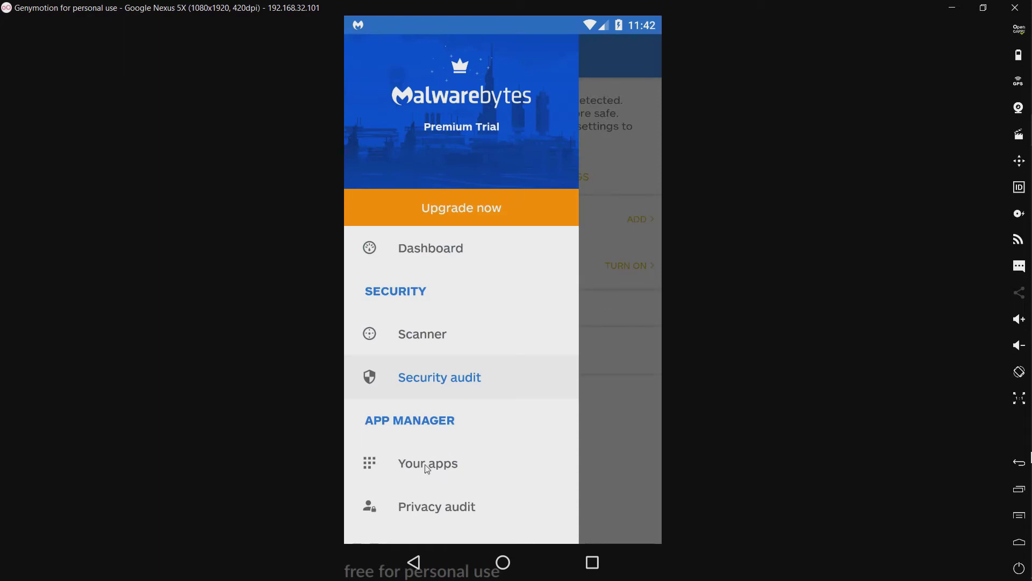
Browse the Installed, System apps and Recently used lists under Your apps
left_click(427, 466)
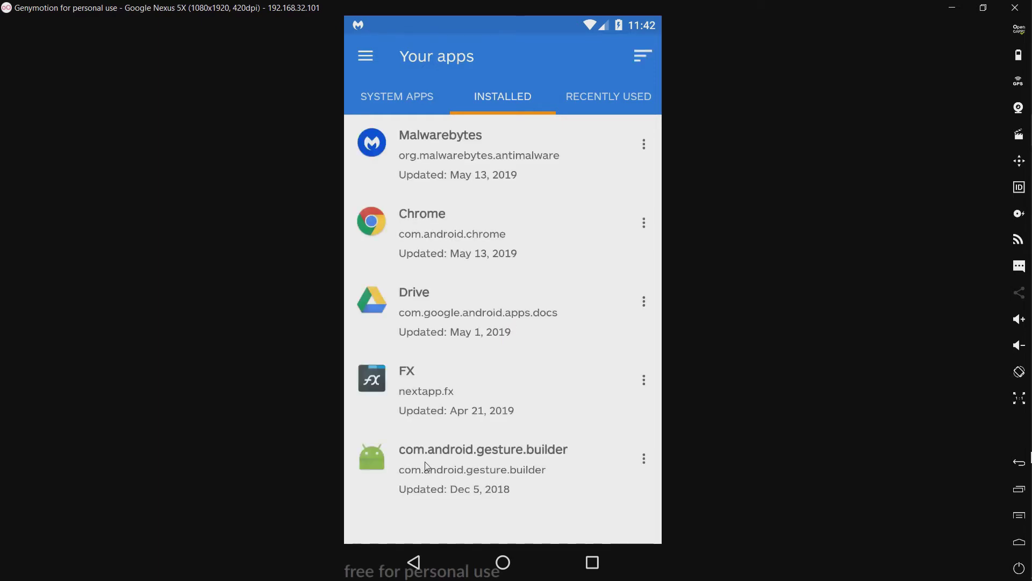
left_click_drag(397, 417, 679, 410)
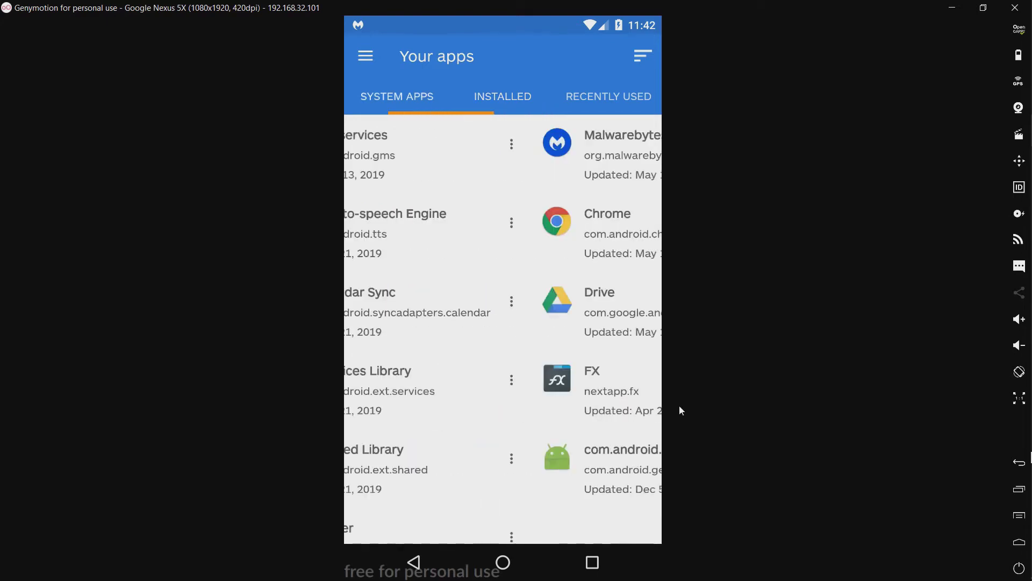
scroll(503, 333, "down", 5)
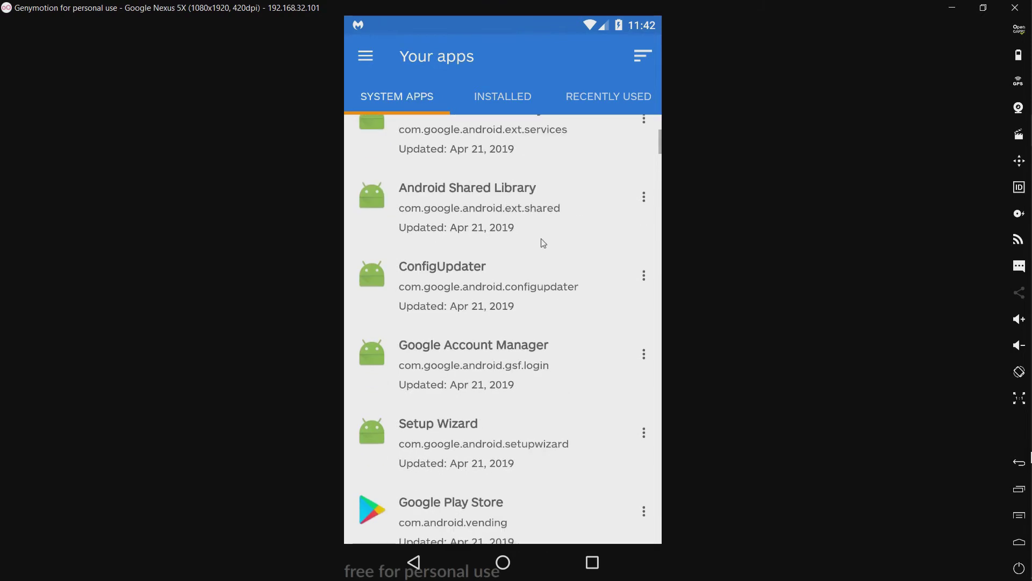
left_click_drag(543, 339, 376, 336)
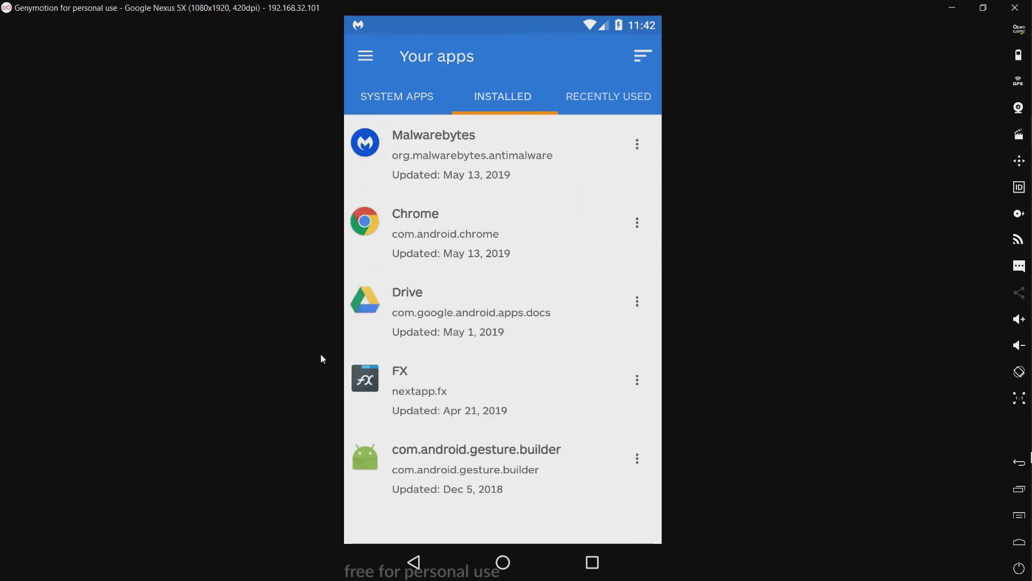
left_click_drag(588, 343, 309, 357)
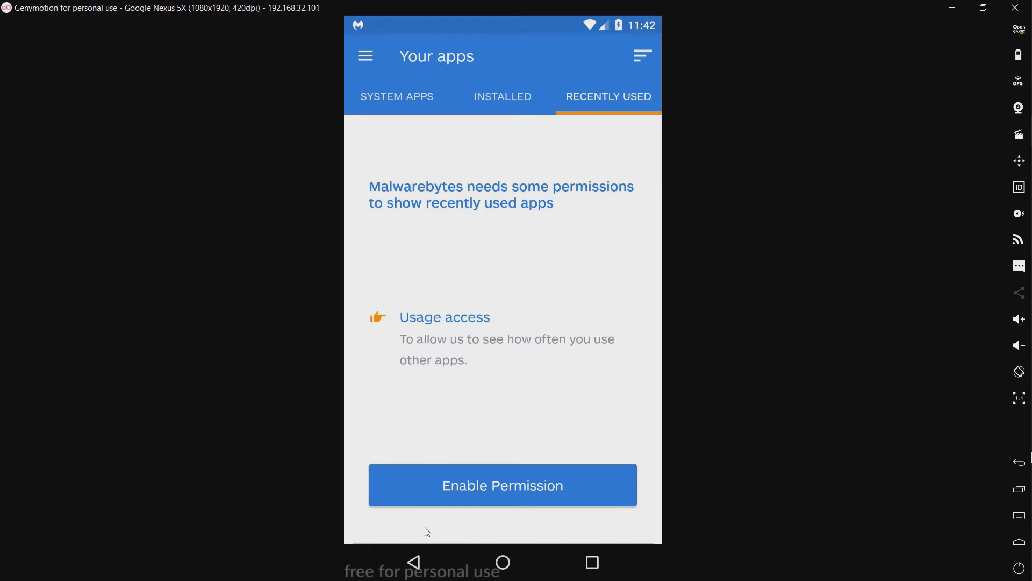
Go to the Privacy audit page from the section menu
left_click(359, 56)
scroll(482, 278, "down", 3)
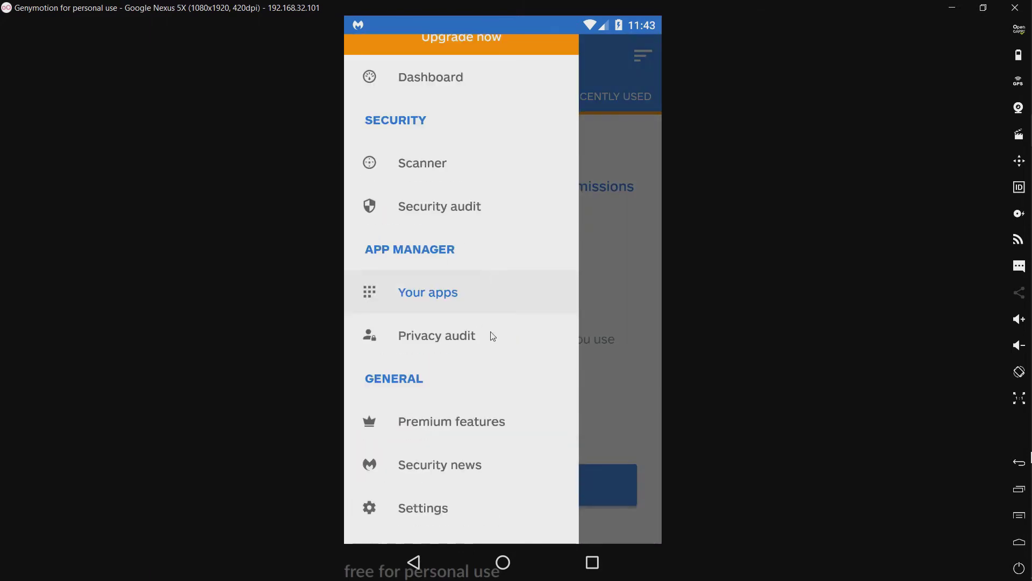
left_click(488, 342)
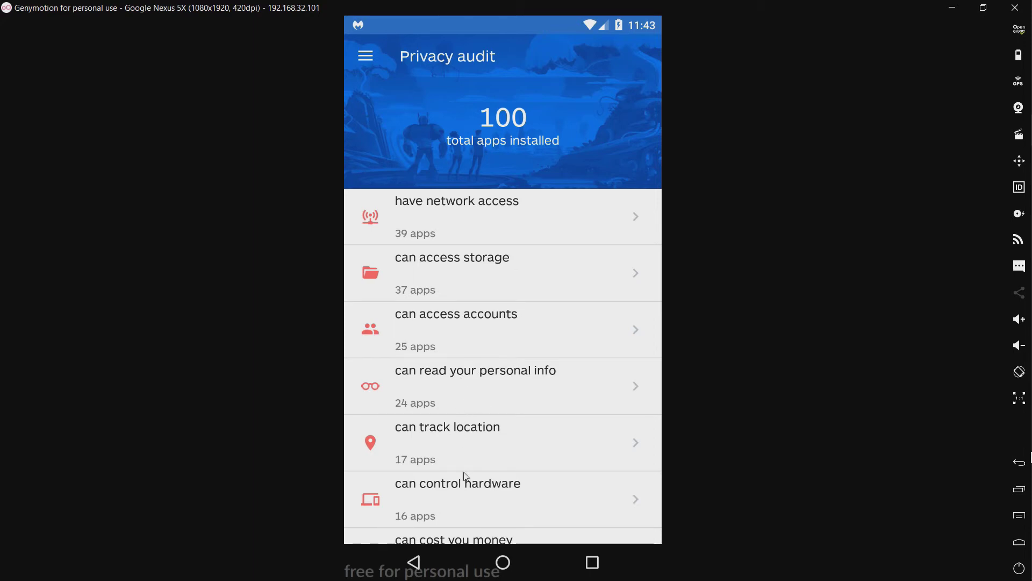
Scroll through the Privacy audit's permission categories, then bring up the section menu
left_click_drag(463, 488, 527, 269)
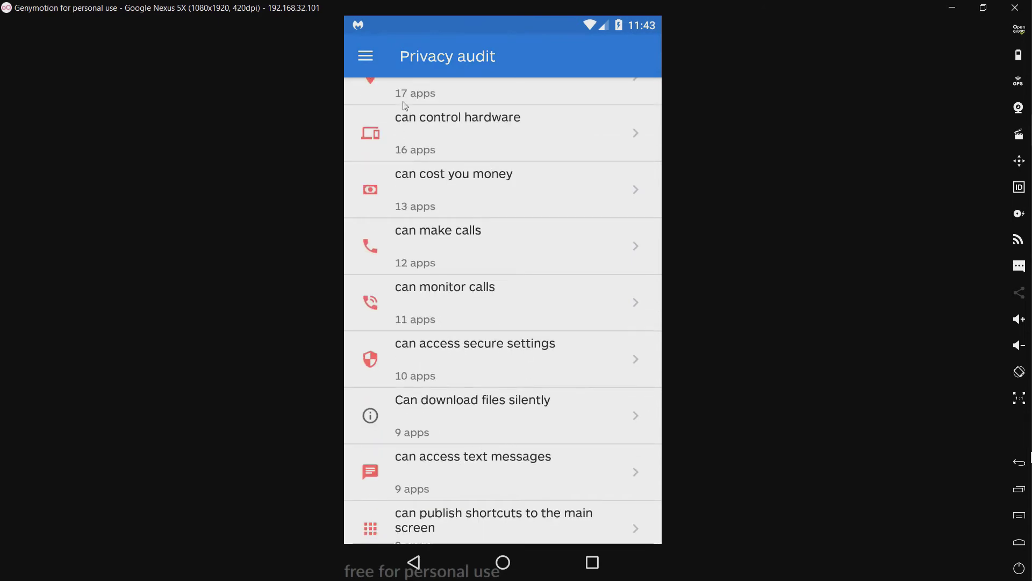
left_click(372, 56)
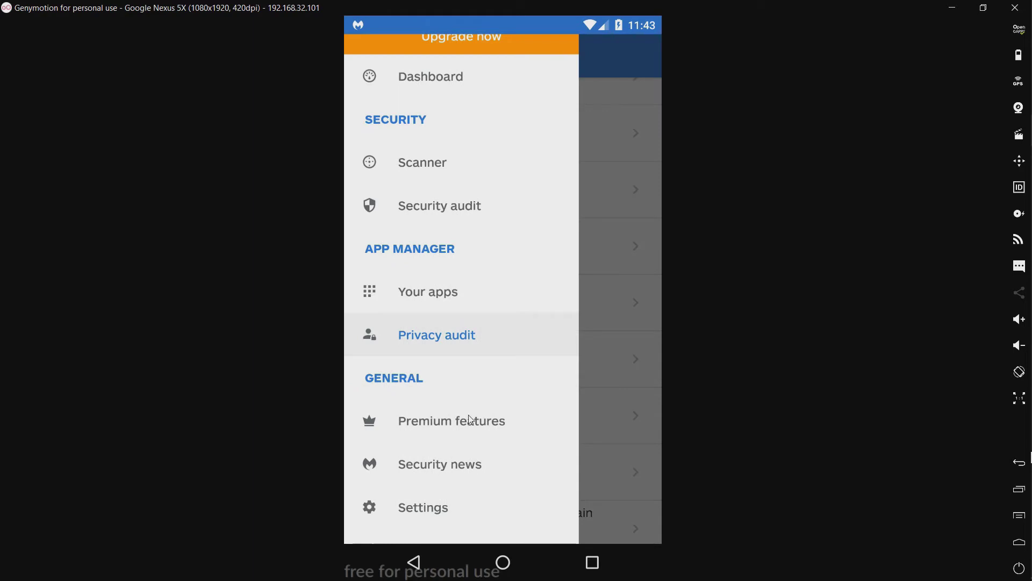
Open Settings and look through the Scanning, Protection and Other pages in turn
left_click_drag(453, 369, 459, 341)
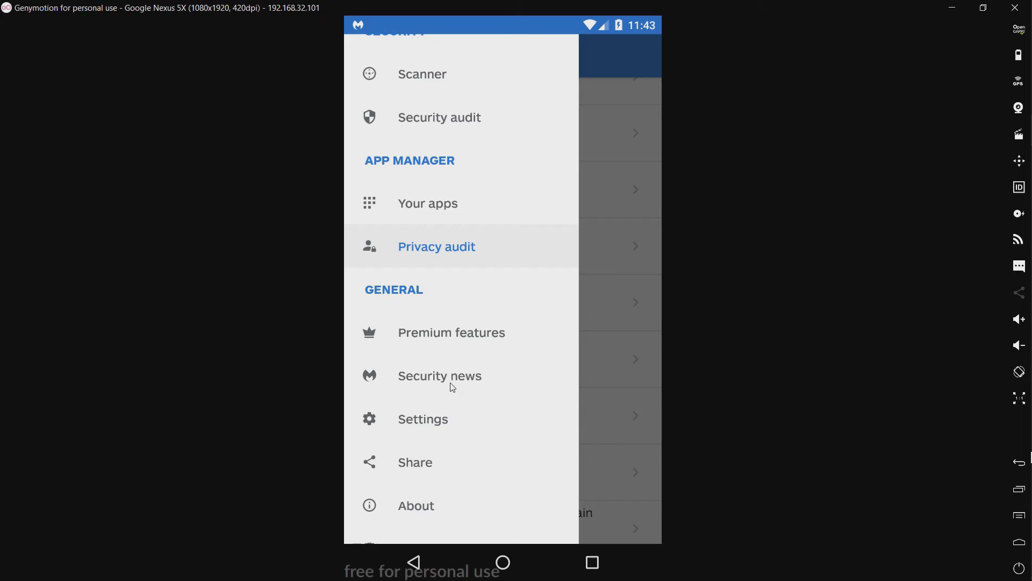
left_click(436, 425)
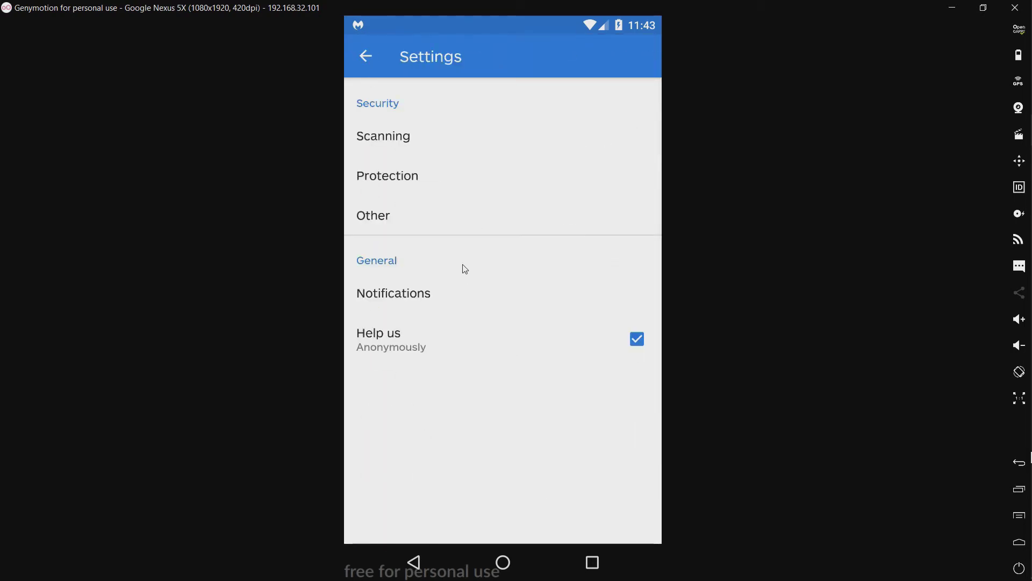
left_click(417, 139)
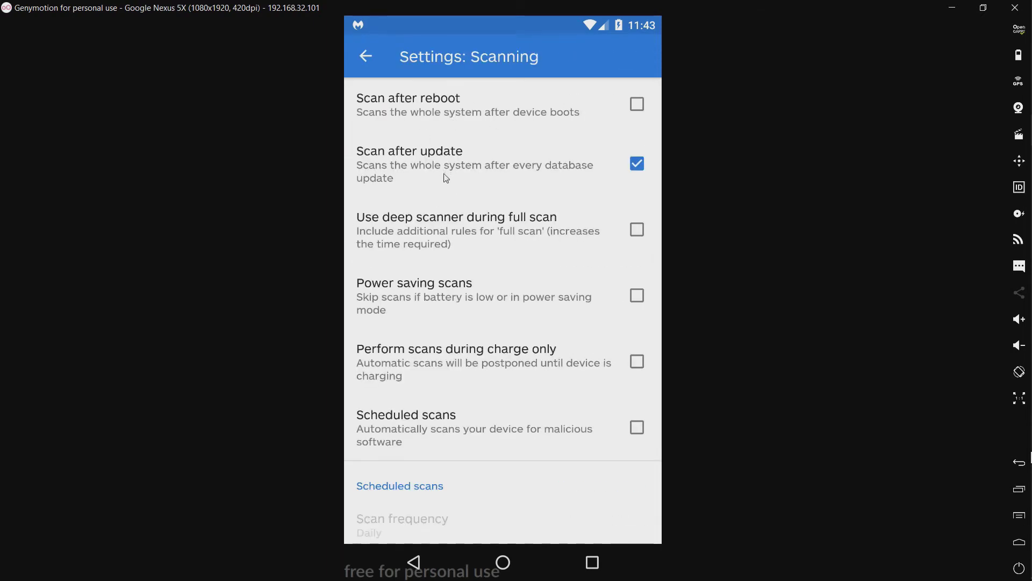
left_click(366, 60)
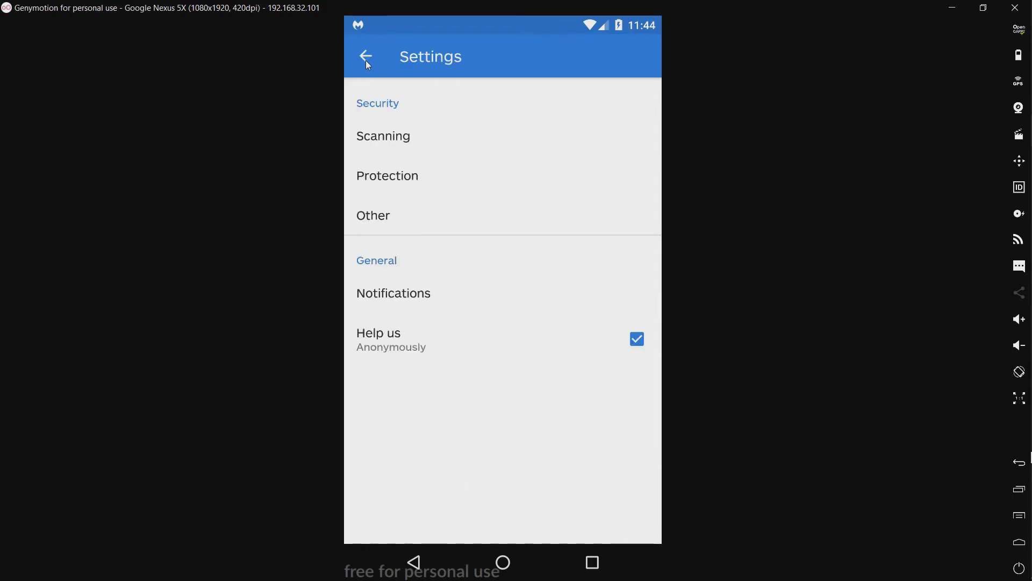
left_click(417, 179)
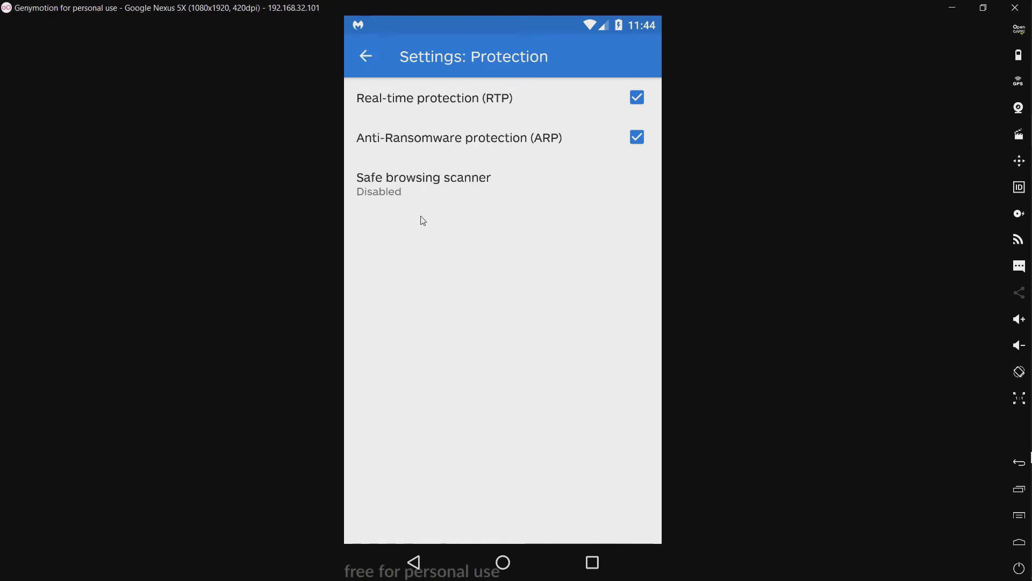
left_click(369, 63)
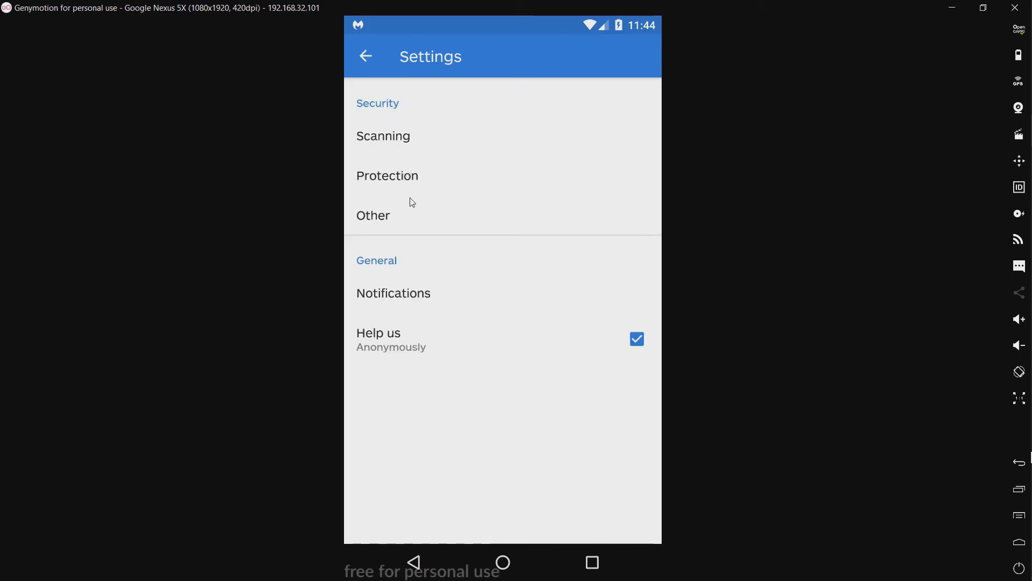
left_click(405, 219)
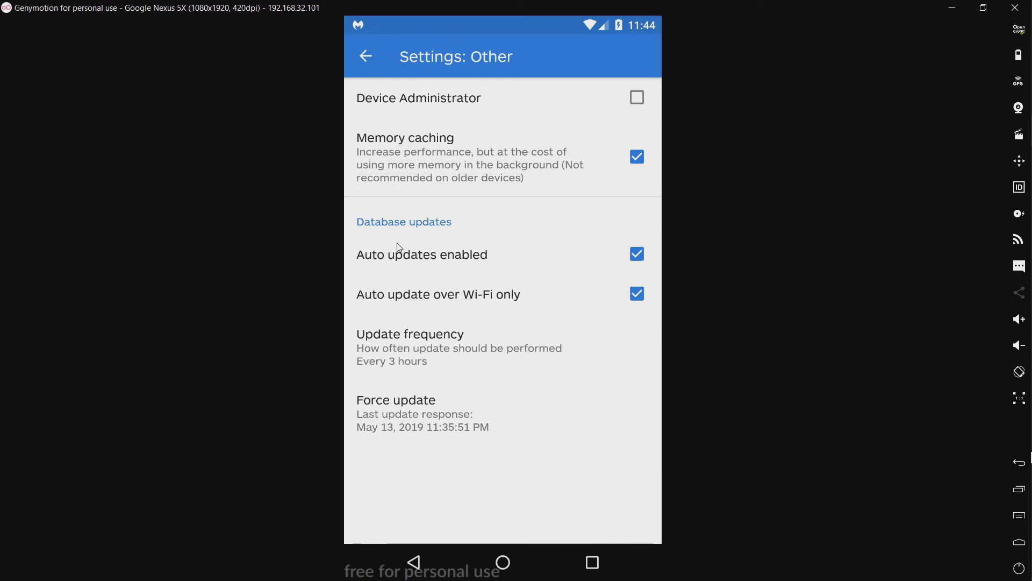
left_click(364, 66)
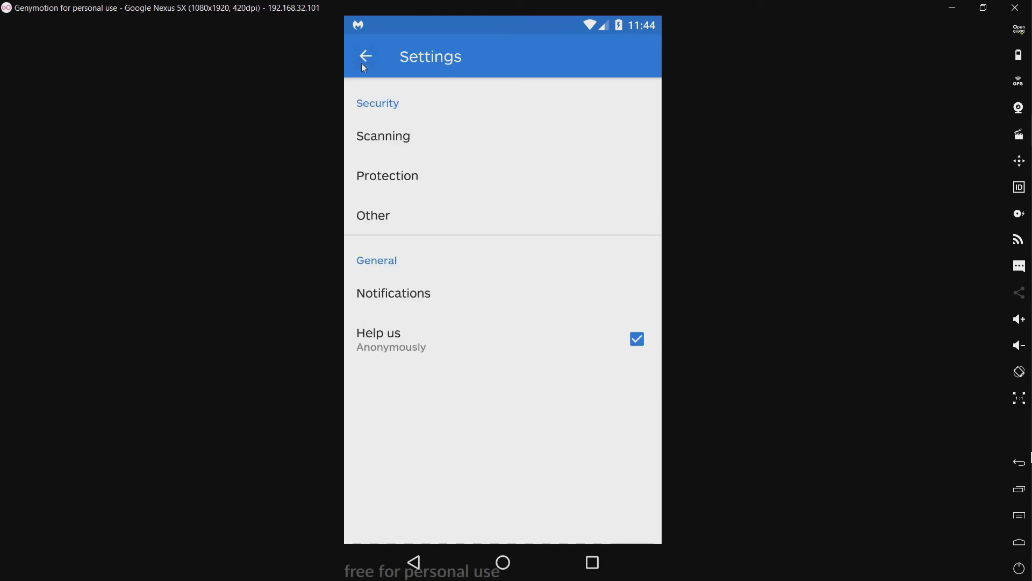
Leave Settings and scroll the section menu, returning to the Privacy audit page
left_click(369, 76)
left_click(375, 54)
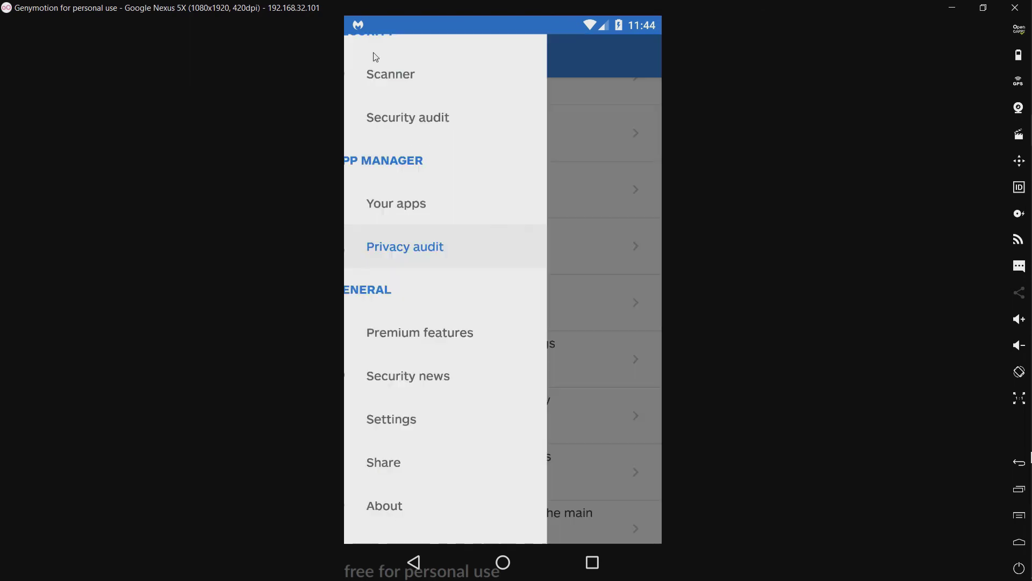
left_click_drag(472, 479, 486, 272)
scroll(502, 316, "up", 1)
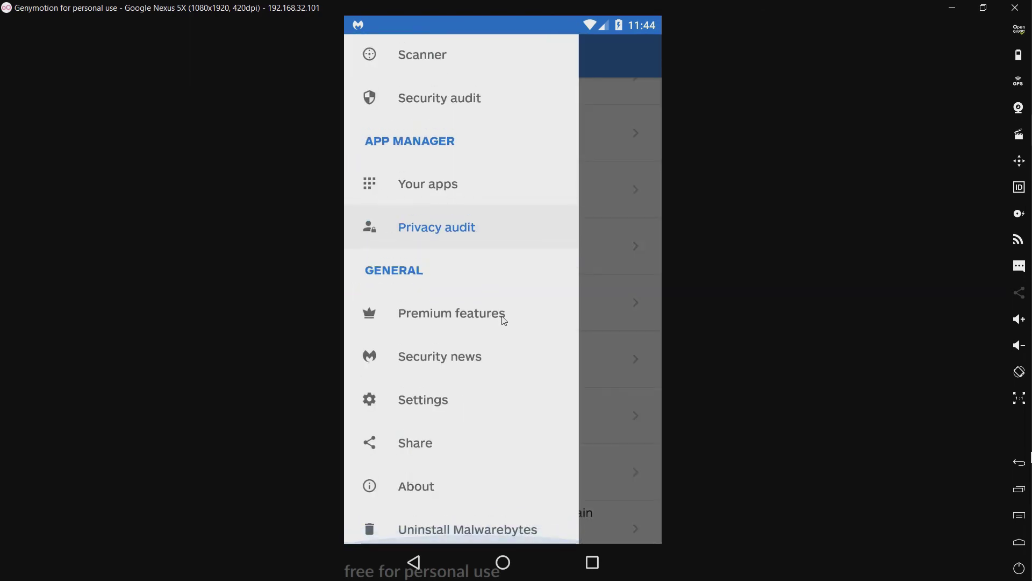
scroll(511, 268, "down", 1)
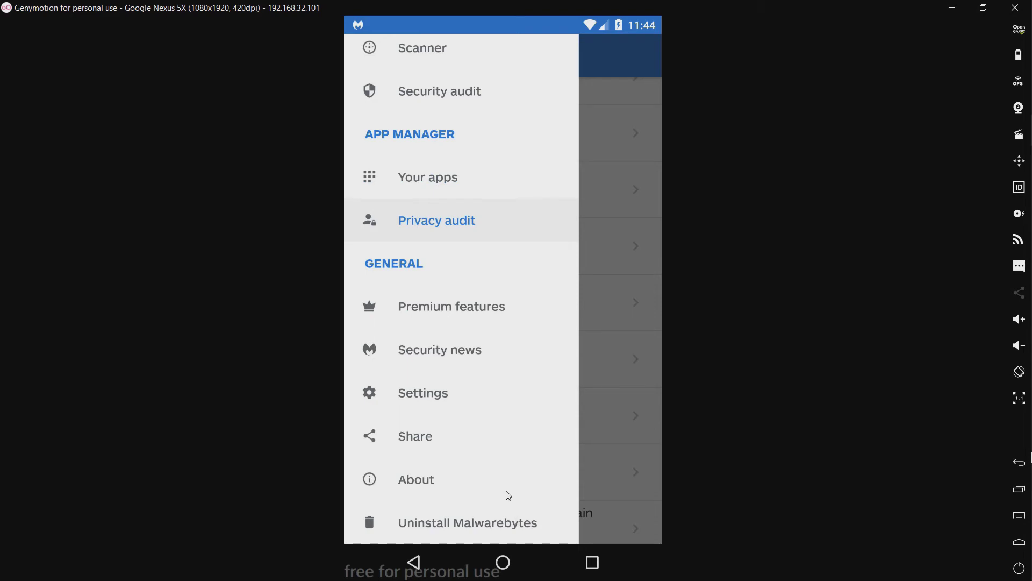
scroll(485, 518, "up", 1)
scroll(495, 429, "up", 5)
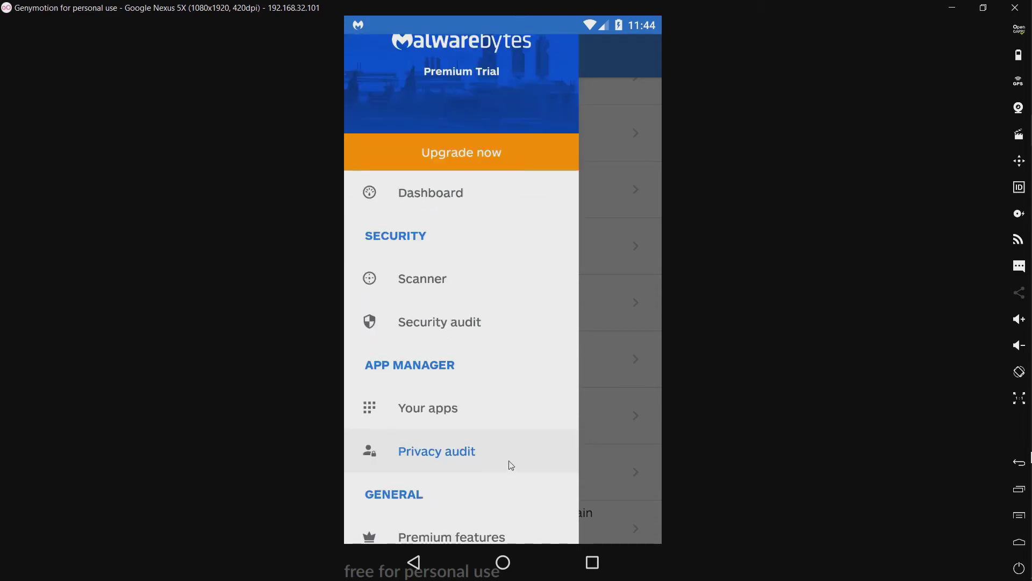
left_click_drag(472, 385, 348, 402)
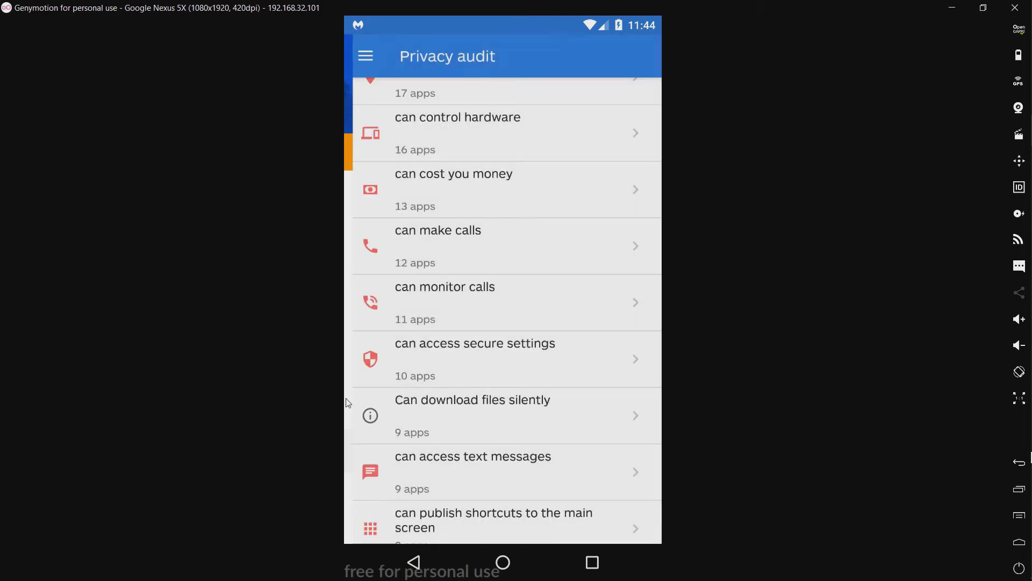
Switch to the Dashboard, then return to the Android home screen
left_click(366, 56)
left_click(426, 194)
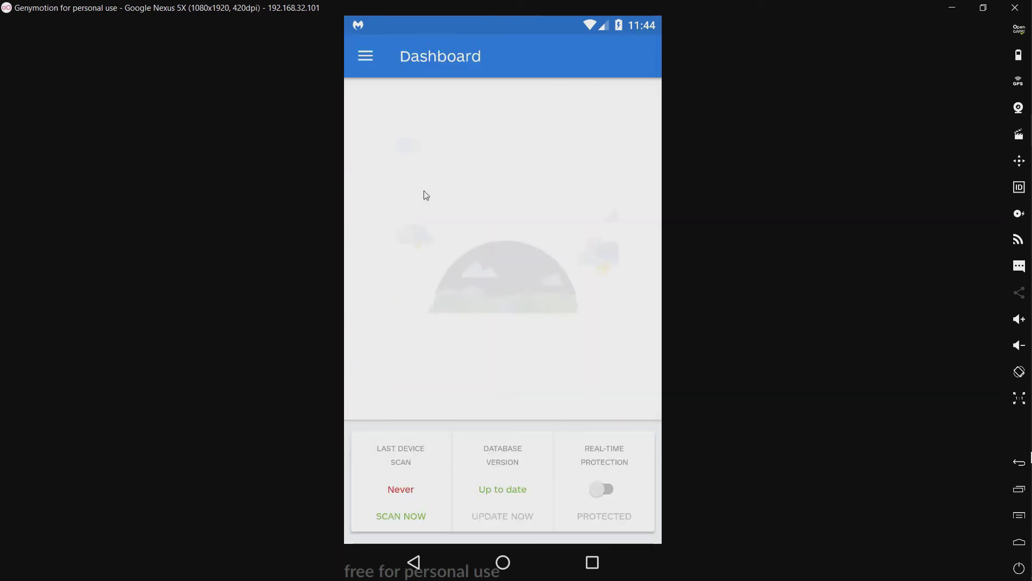
left_click(504, 562)
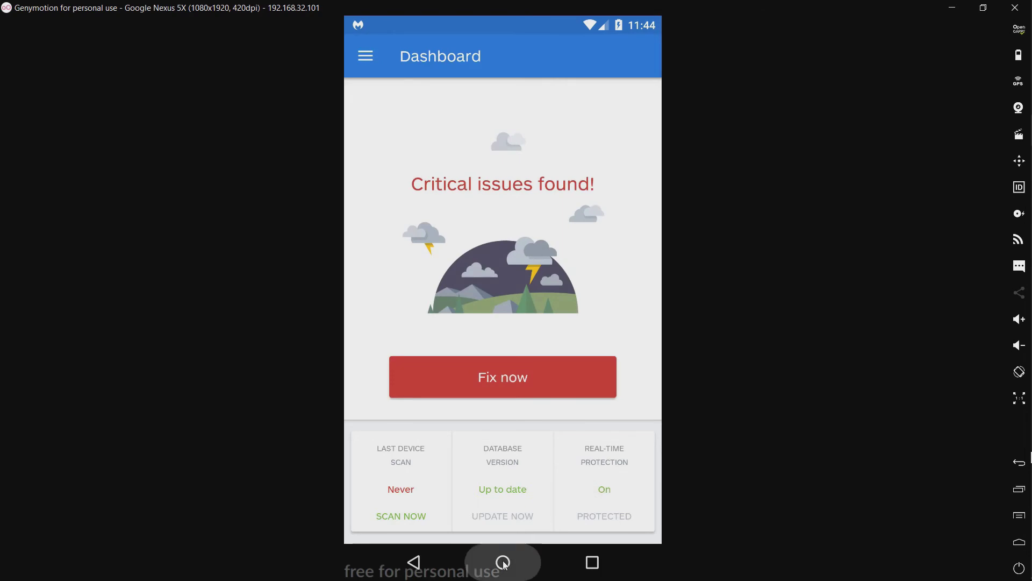
In Amaze, check the Android Malware folder's usage: 103 files totalling 251.4 MiB
left_click_drag(500, 508, 526, 147)
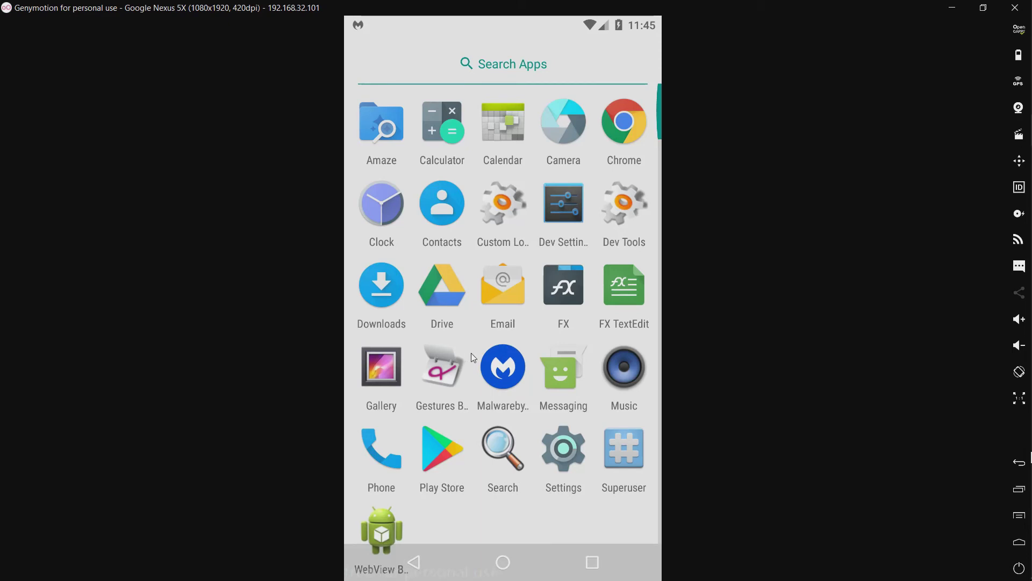
left_click(563, 286)
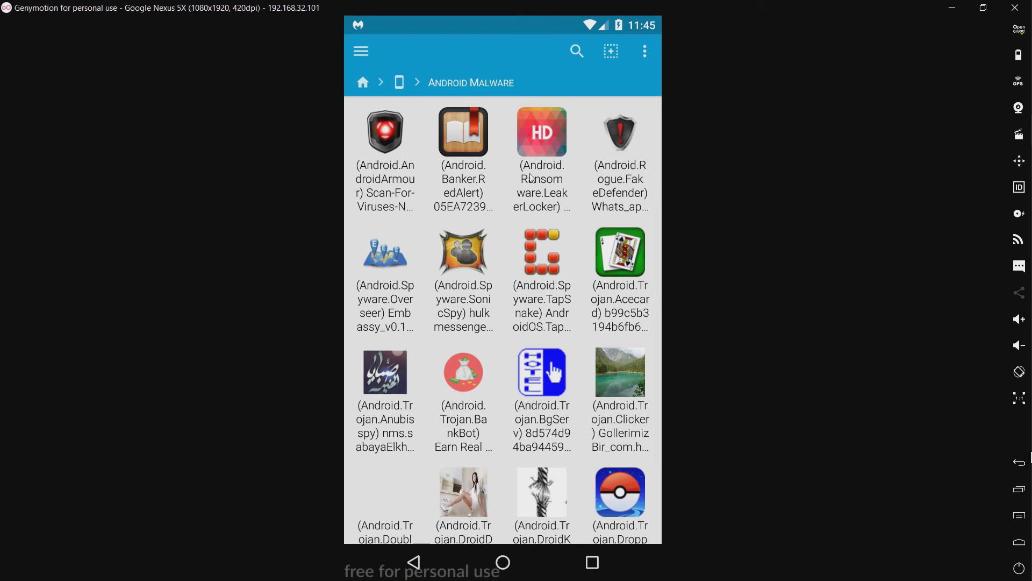
left_click(643, 56)
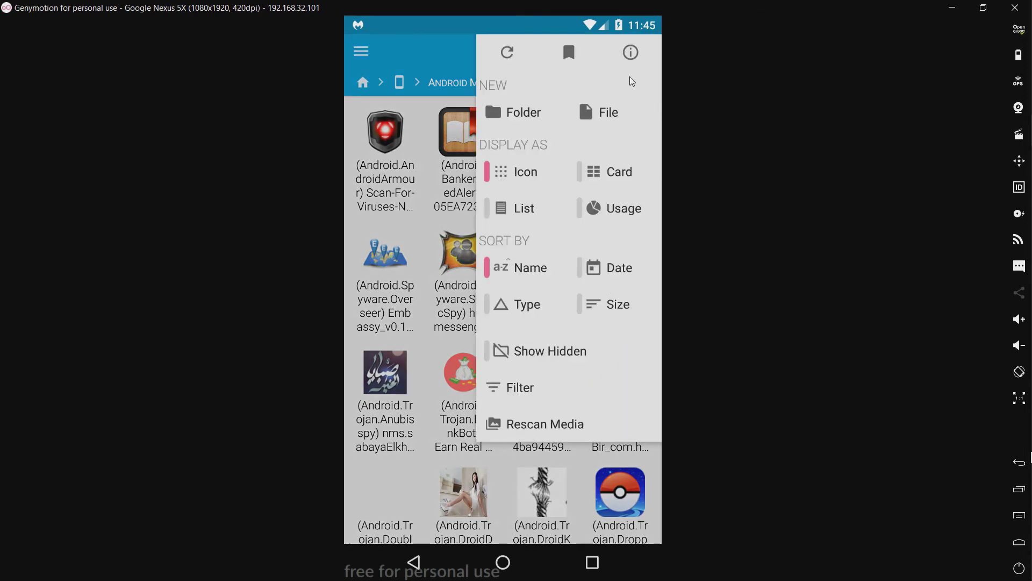
left_click(642, 57)
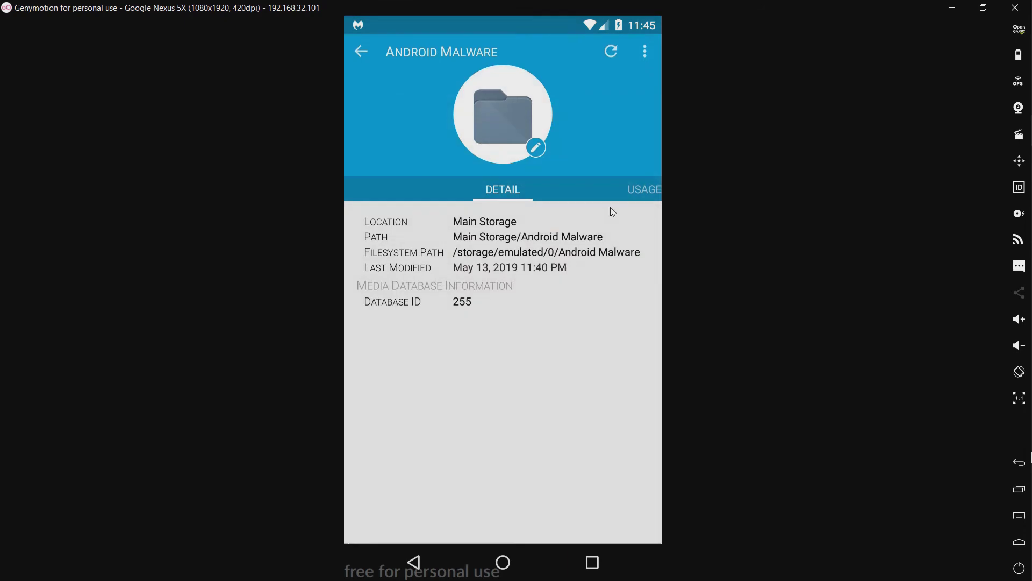
left_click_drag(416, 285, 353, 286)
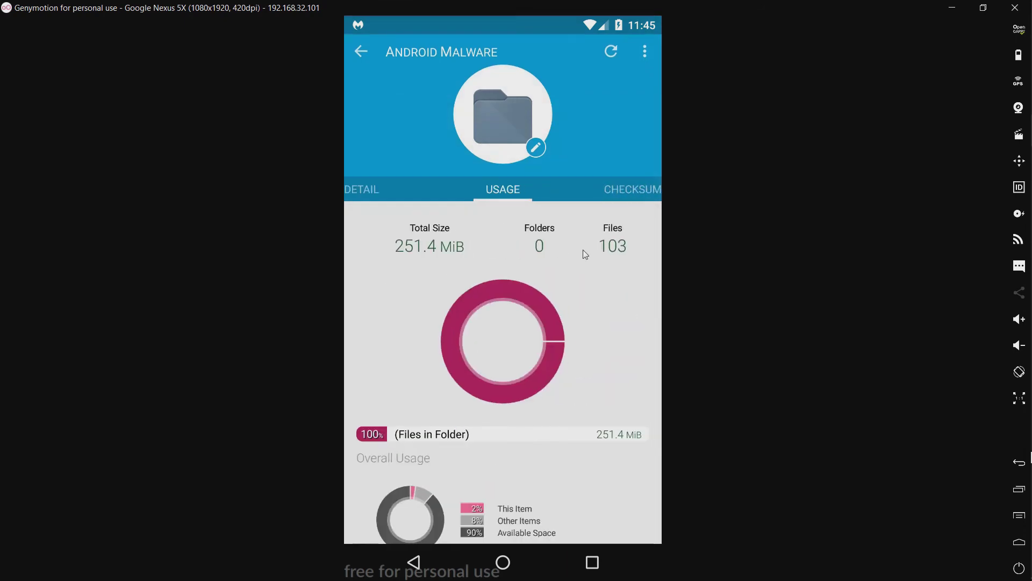
left_click(361, 51)
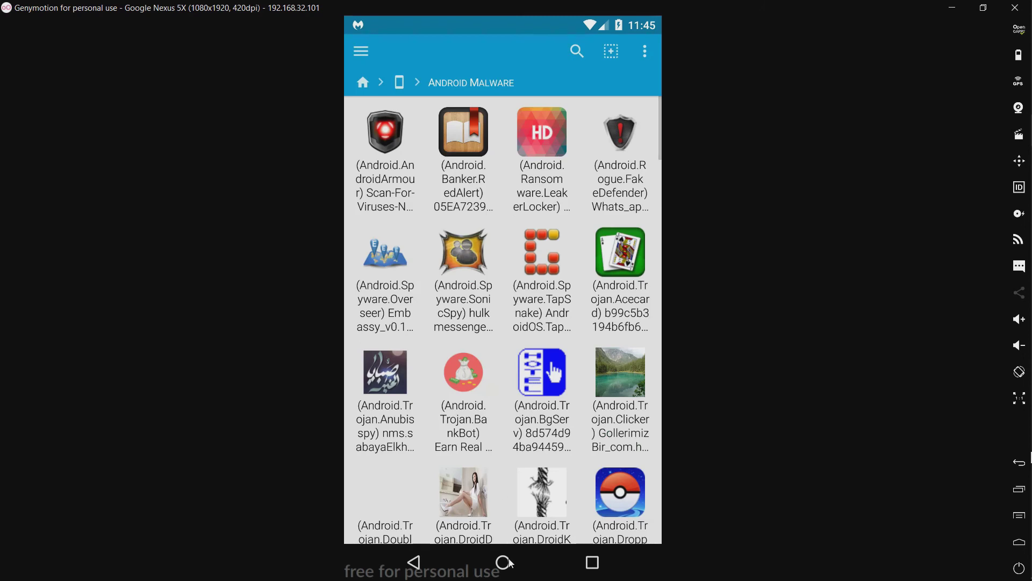
left_click(510, 563)
Relaunch Malwarebytes, choose Fix now and start a full scan of the device
left_click_drag(504, 518, 519, 172)
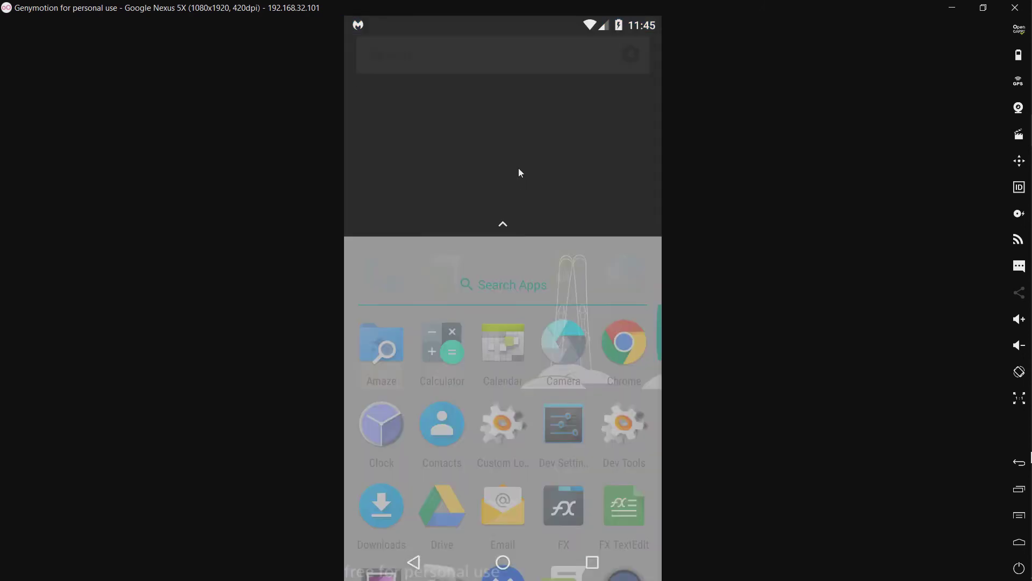
left_click(507, 365)
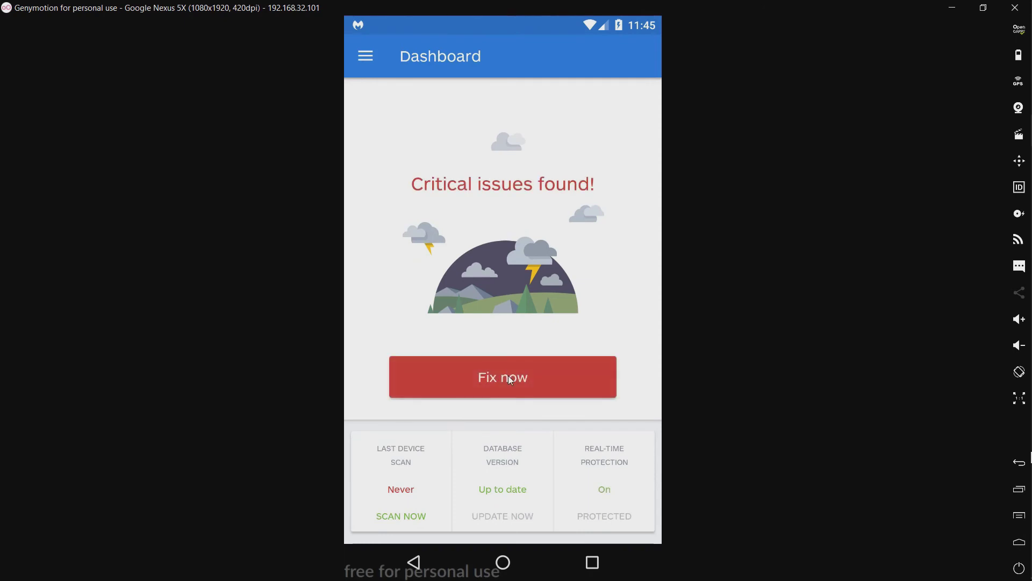
left_click(511, 381)
left_click(506, 426)
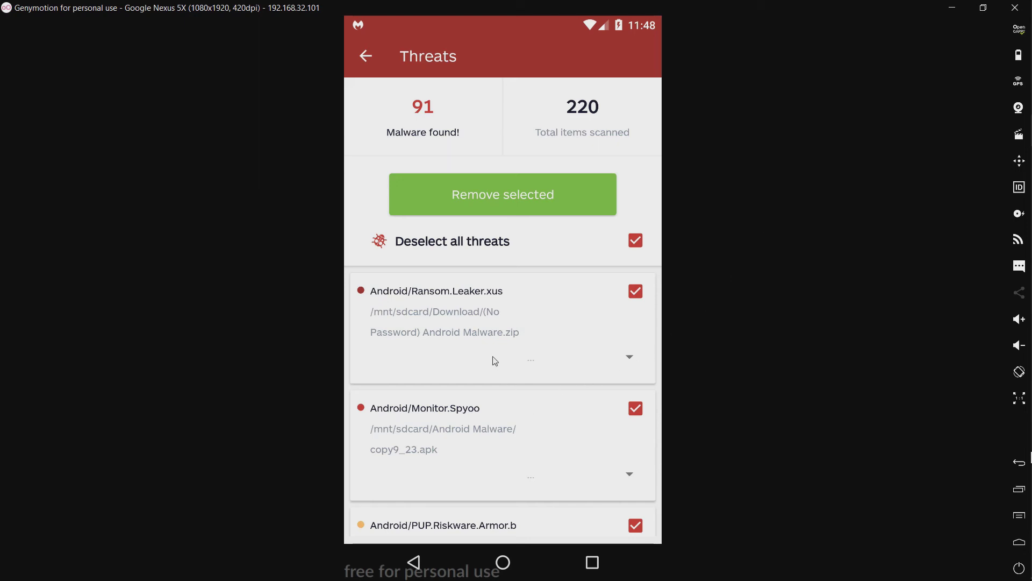
left_click_drag(484, 362, 485, 308)
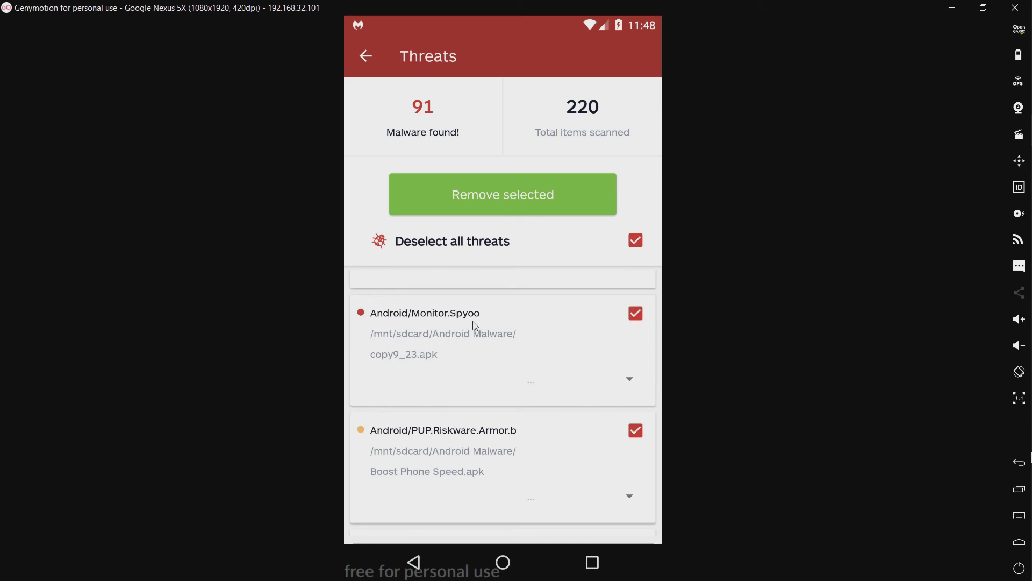
left_click_drag(498, 369, 507, 330)
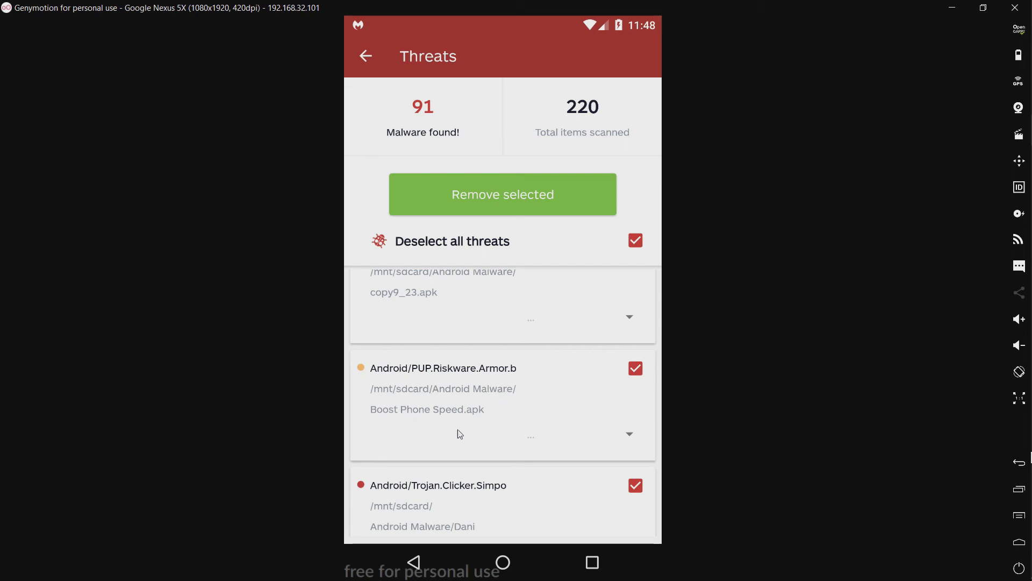
left_click_drag(457, 434, 466, 409)
scroll(468, 377, "down", 2)
scroll(492, 360, "down", 2)
left_click_drag(495, 344, 499, 309)
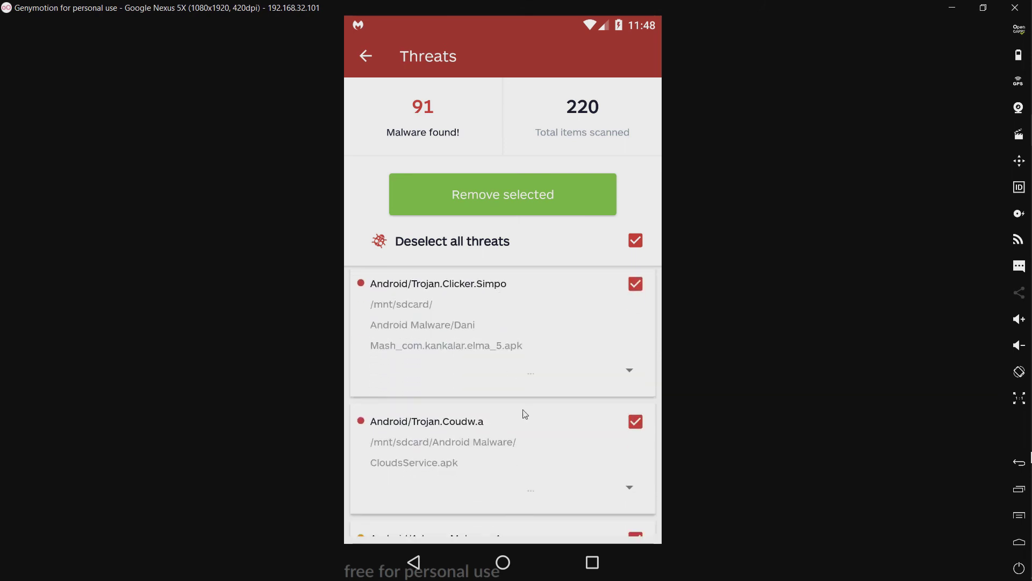
scroll(508, 411, "down", 3)
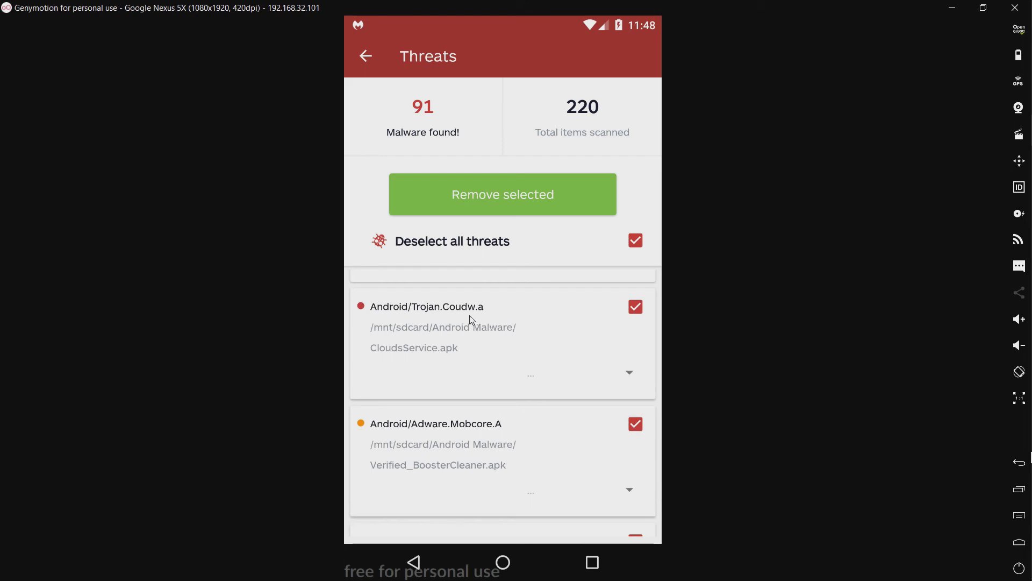
left_click_drag(482, 392, 490, 291)
left_click_drag(493, 396, 495, 491)
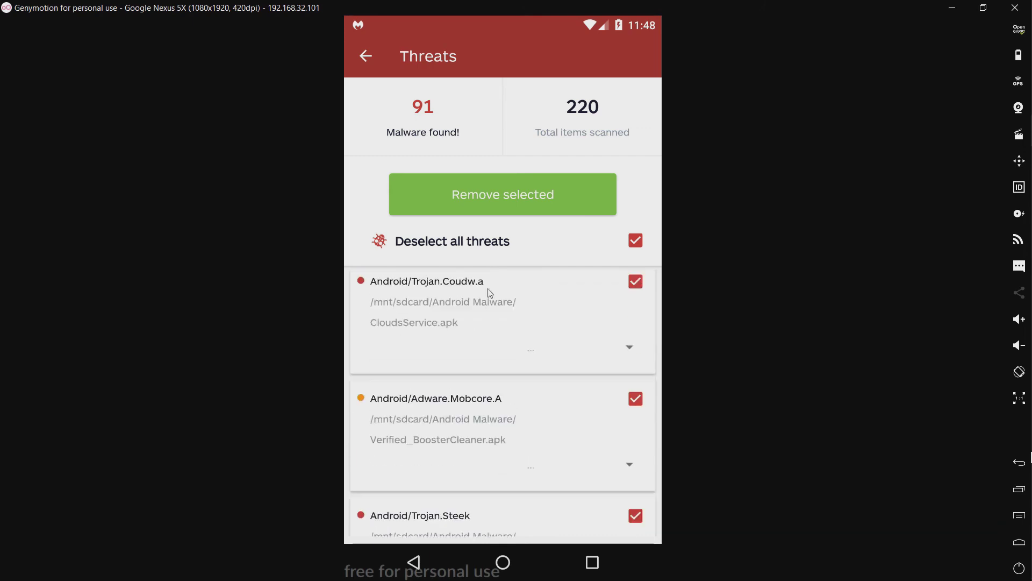
left_click(513, 199)
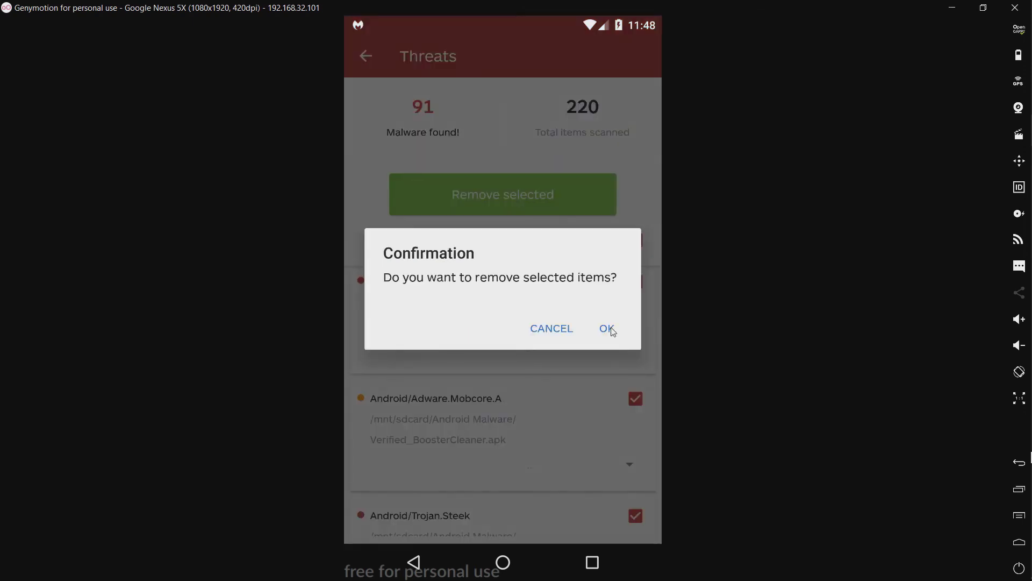
Confirm removing all 91 threats, decline the rating prompt, and return to the launcher's app list
left_click(608, 329)
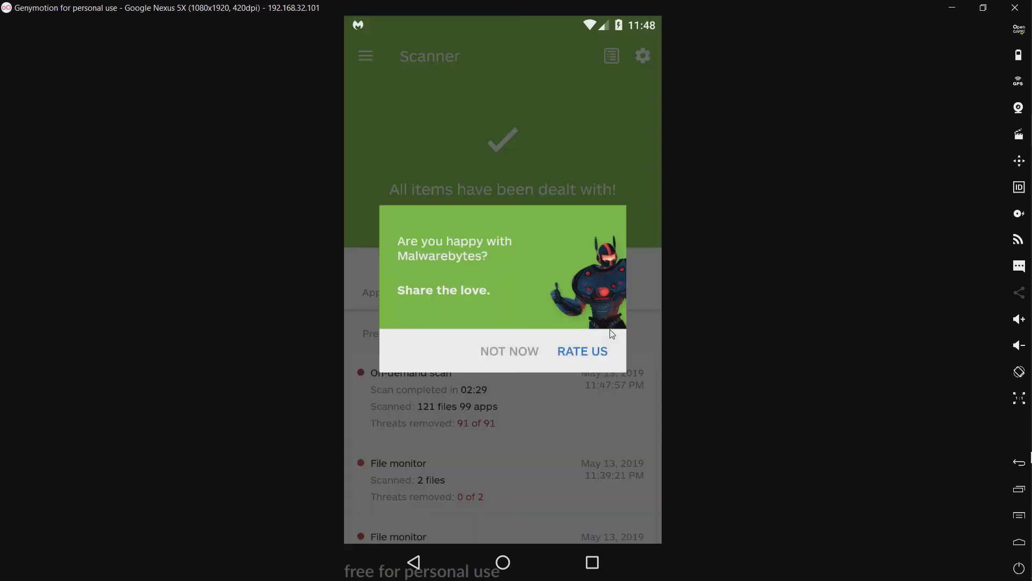
left_click(516, 359)
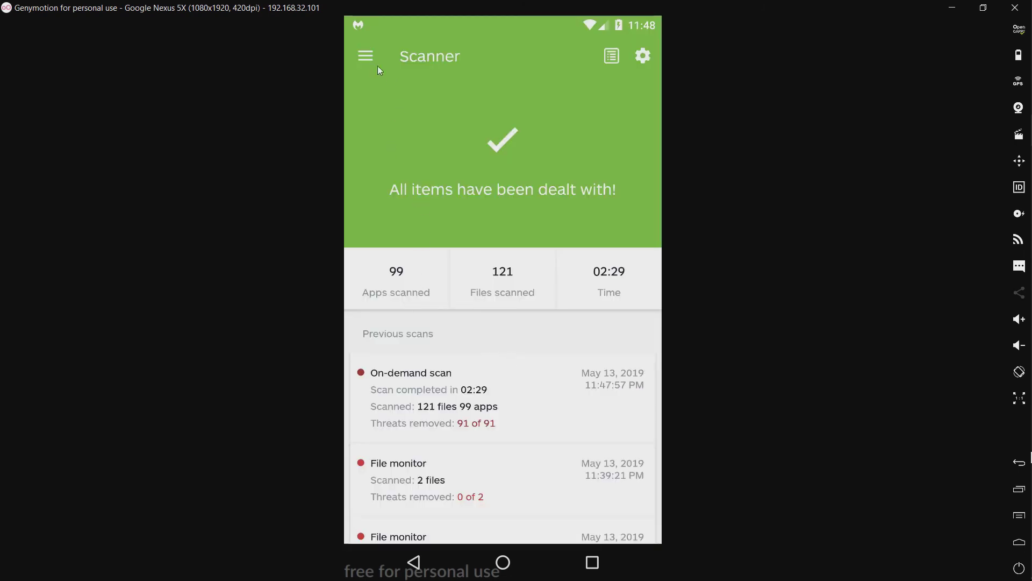
left_click(508, 561)
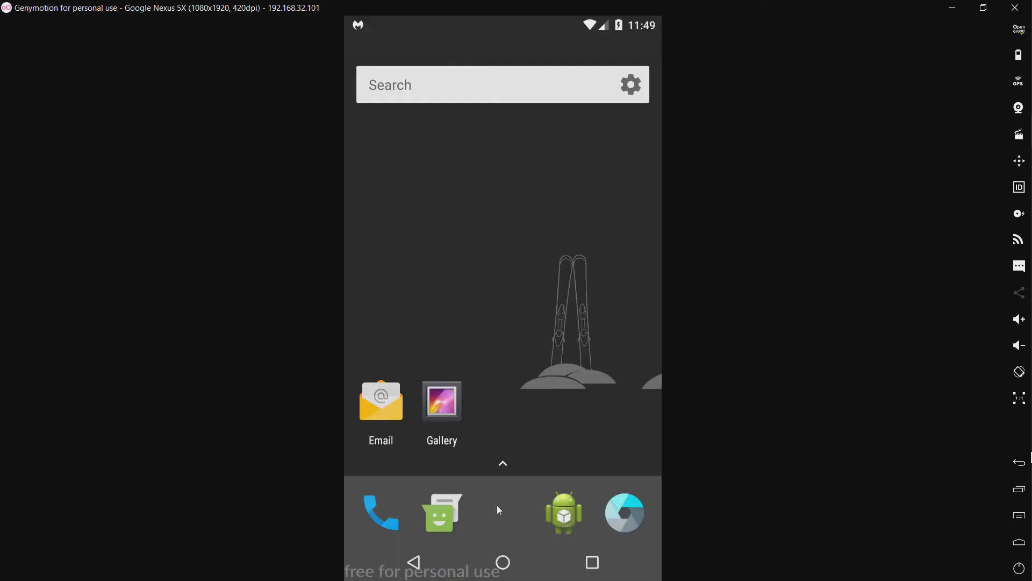
left_click_drag(499, 510, 502, 178)
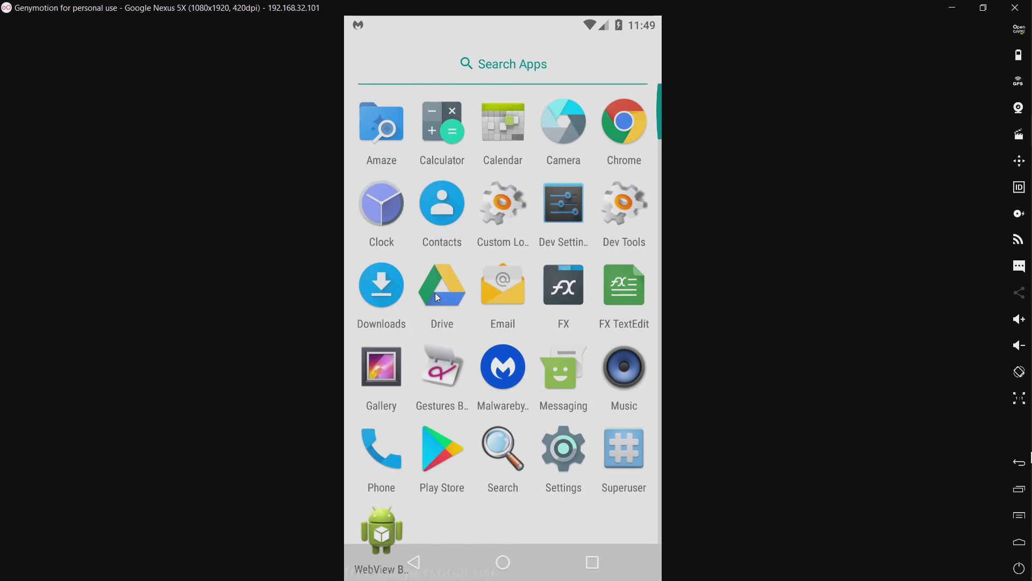
Open Amaze File Manager and browse the Android Malware folder, now holding just 13 APKs
left_click(568, 297)
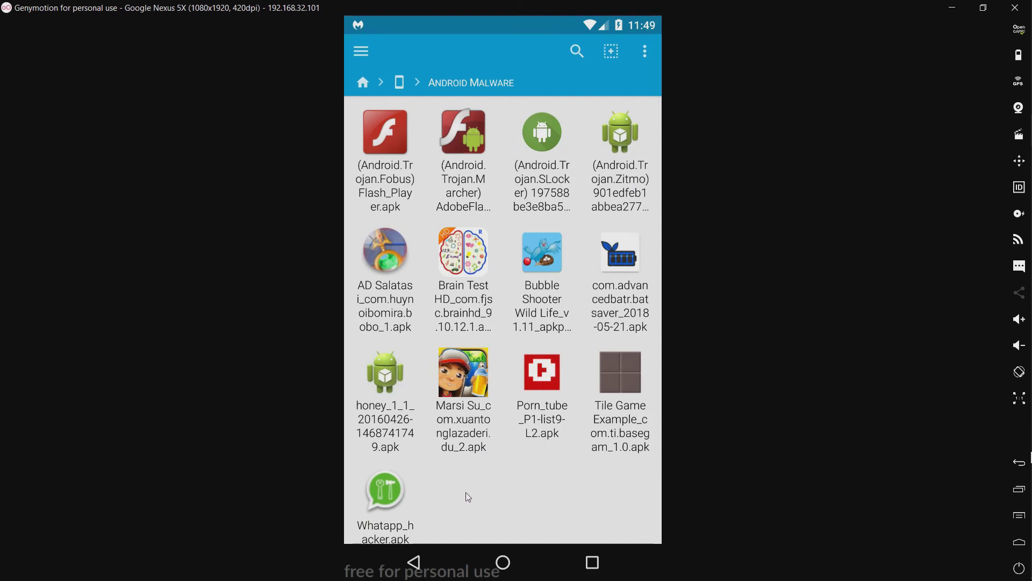
scroll(465, 473, "down", 1)
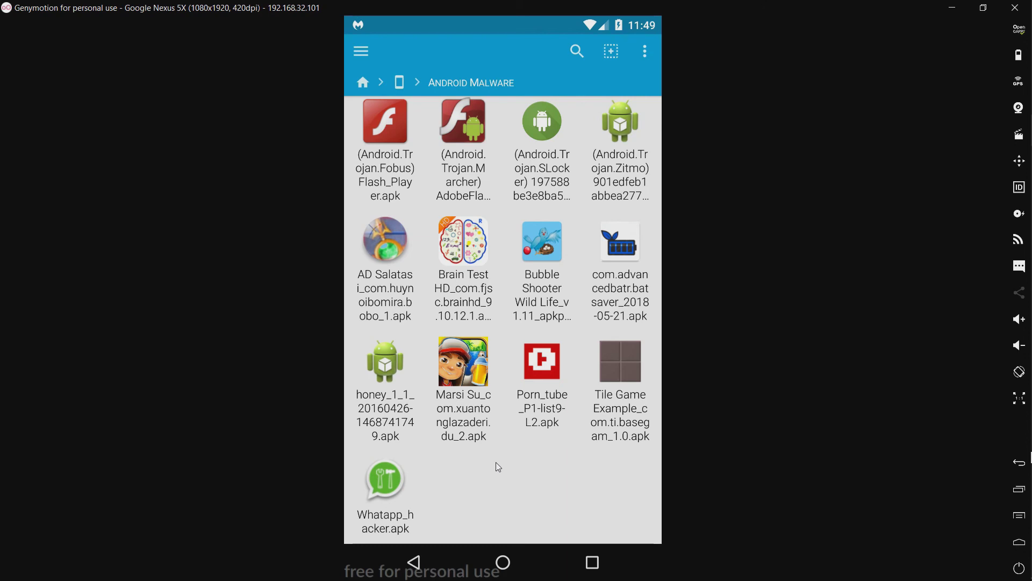
left_click_drag(496, 463, 504, 470)
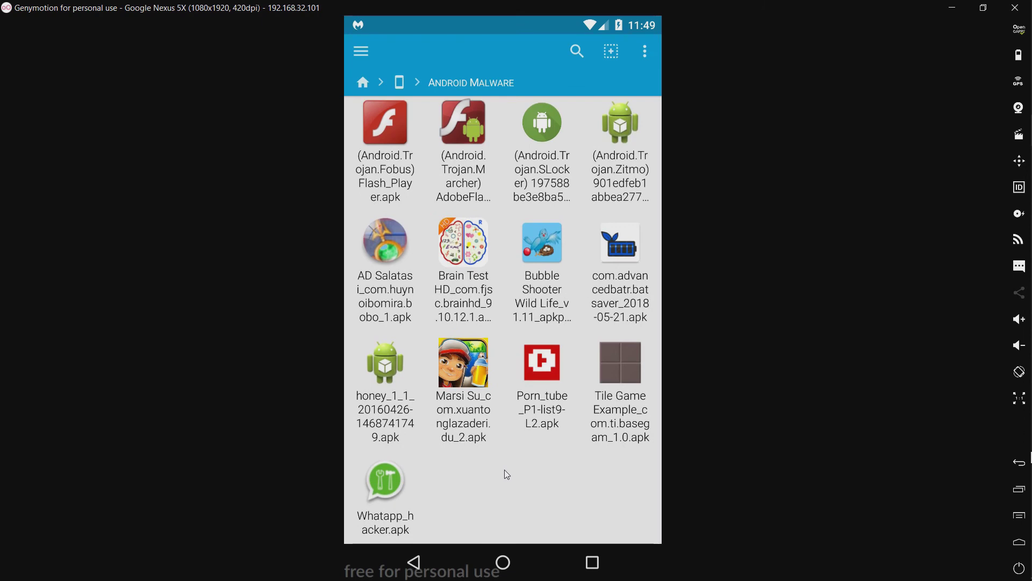
left_click_drag(504, 470, 504, 462)
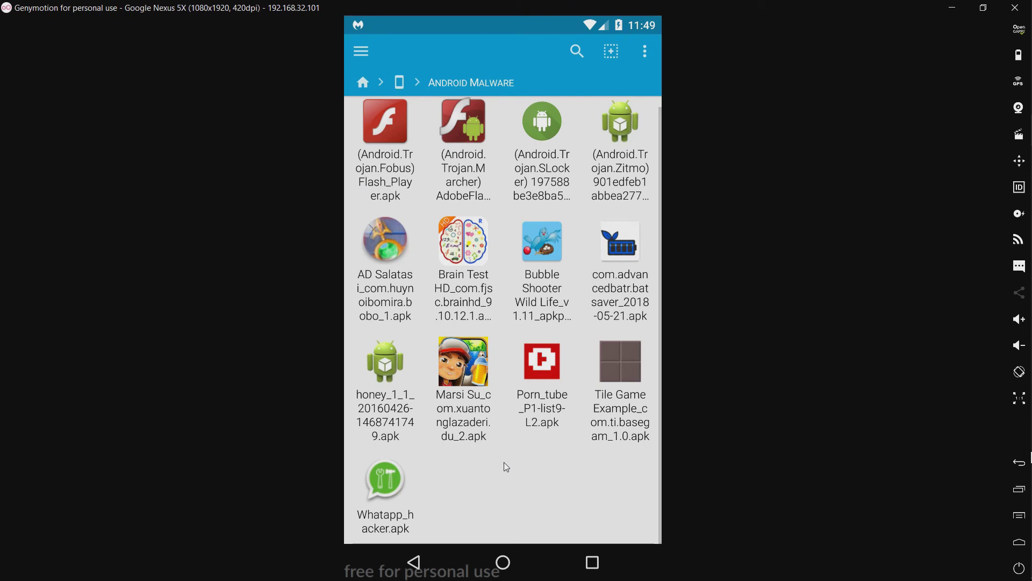